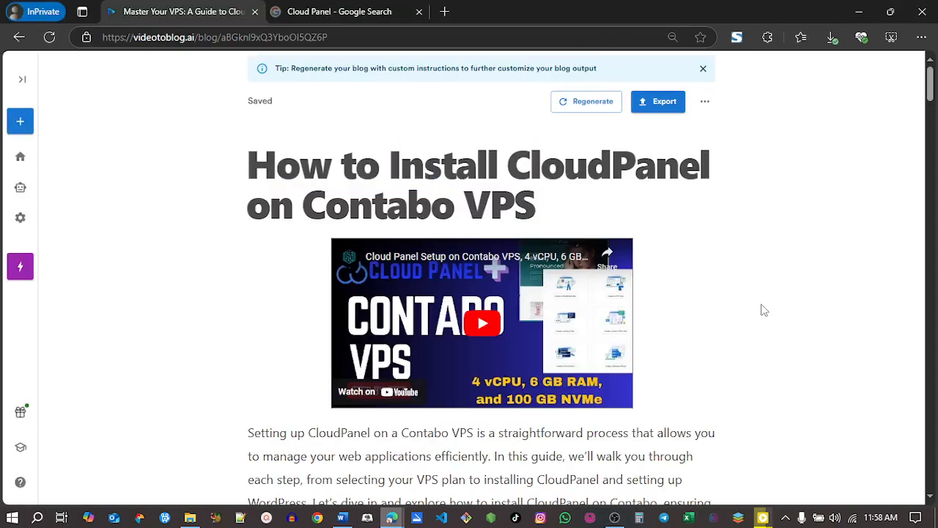
pyautogui.moveTo(929, 86); pyautogui.dragTo(931, 424)
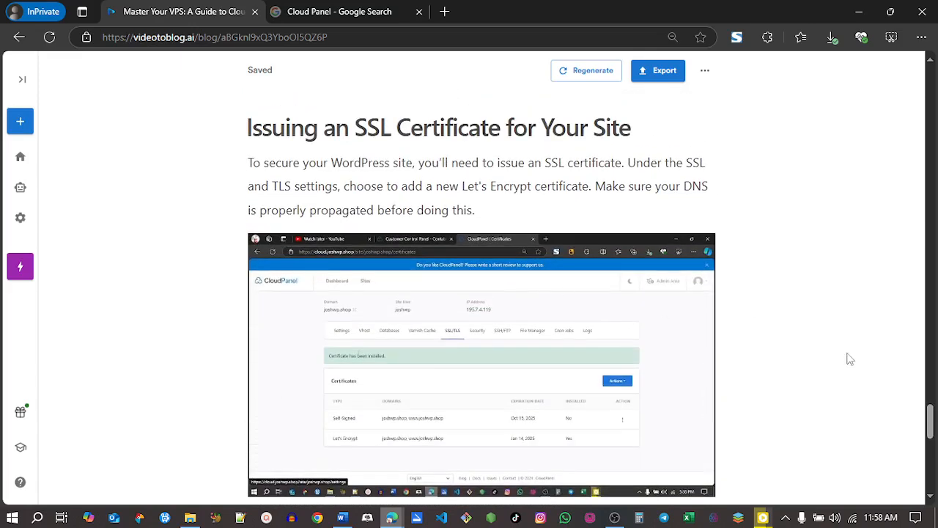
pyautogui.moveTo(930, 424); pyautogui.dragTo(931, 397)
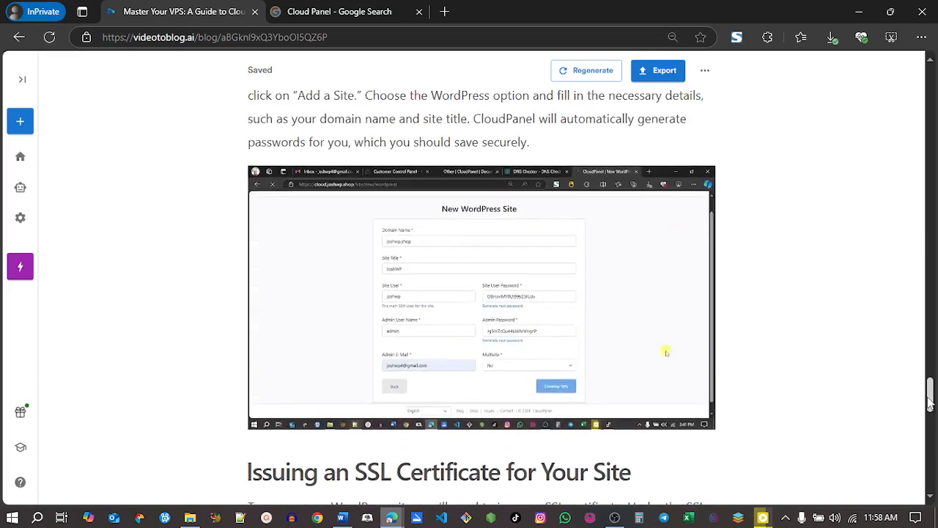
# Step: Switch to YouTube and copy the share link of the "Cloud Panel Setup on Contabo VPS" video
pyautogui.hotkey('alt', 'Tab')
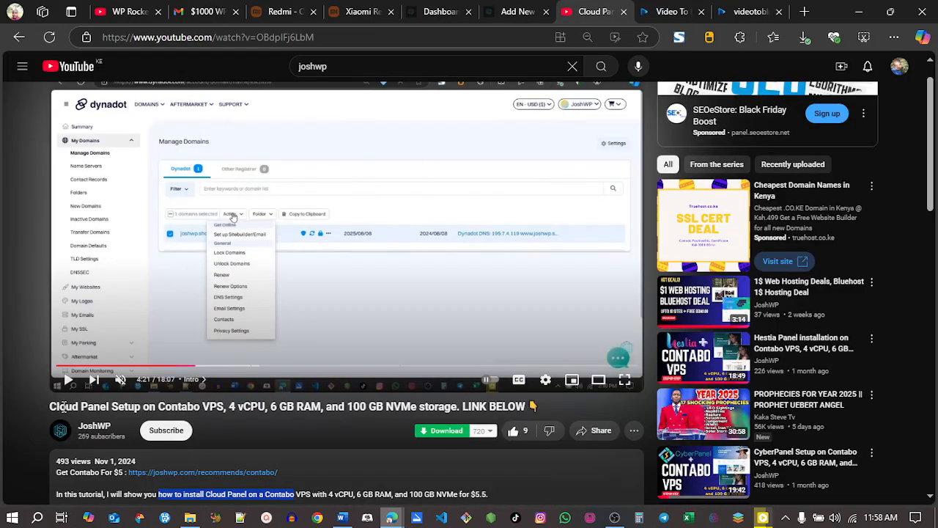
pyautogui.moveTo(662, 364)
pyautogui.click(595, 432)
pyautogui.click(574, 335)
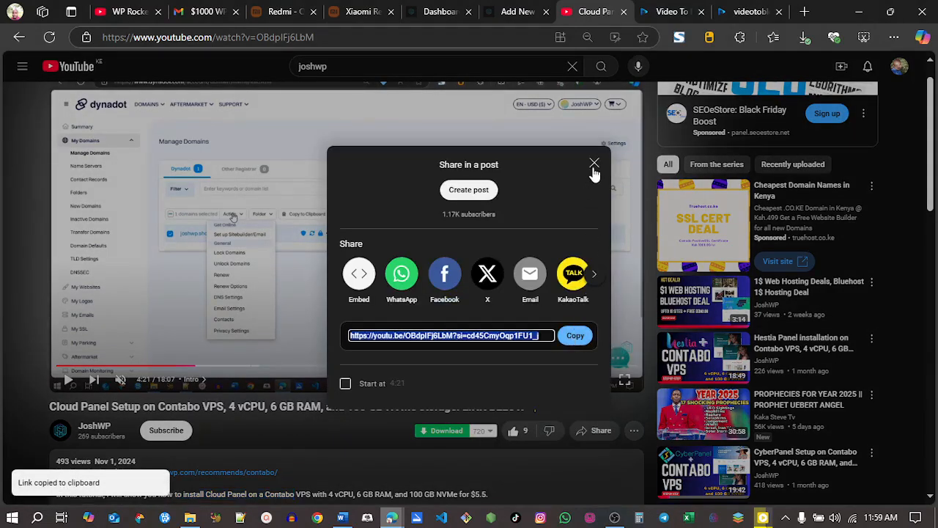
pyautogui.click(594, 164)
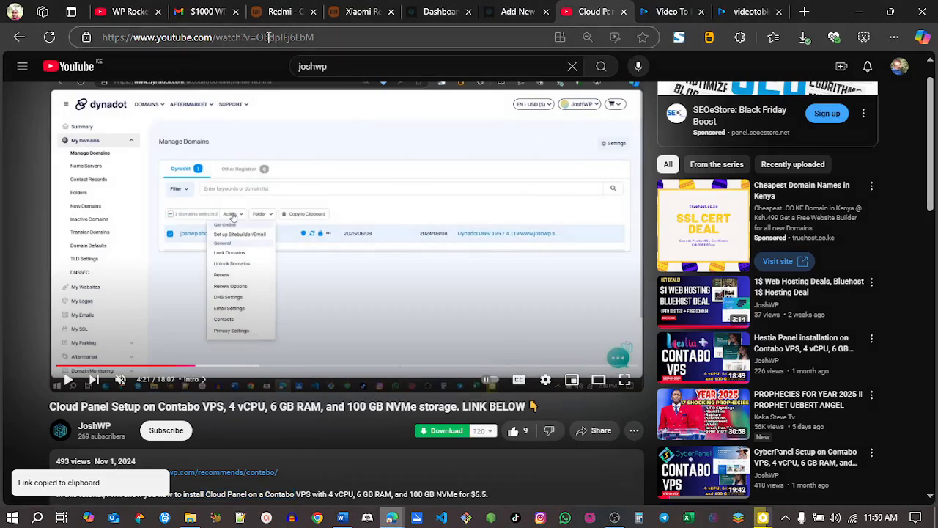
# Step: Enter the copied video link as the source video on the Video to Blog home page
pyautogui.click(645, 7)
pyautogui.click(389, 291)
pyautogui.hotkey('ctrl', 'v')
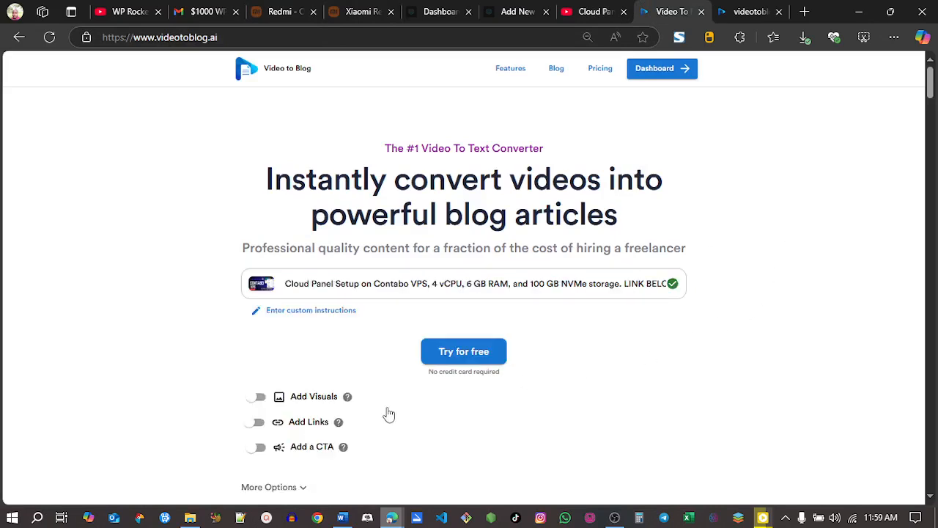
# Step: Turn on Add Visuals with Embed Video as the featured media and enable Add Screenshots
pyautogui.scroll(-2, 930, 87)
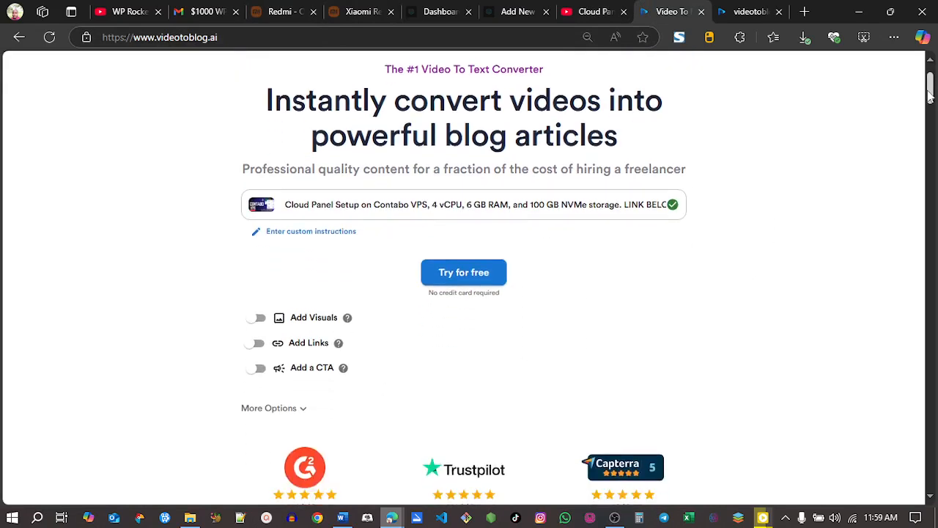
pyautogui.click(256, 233)
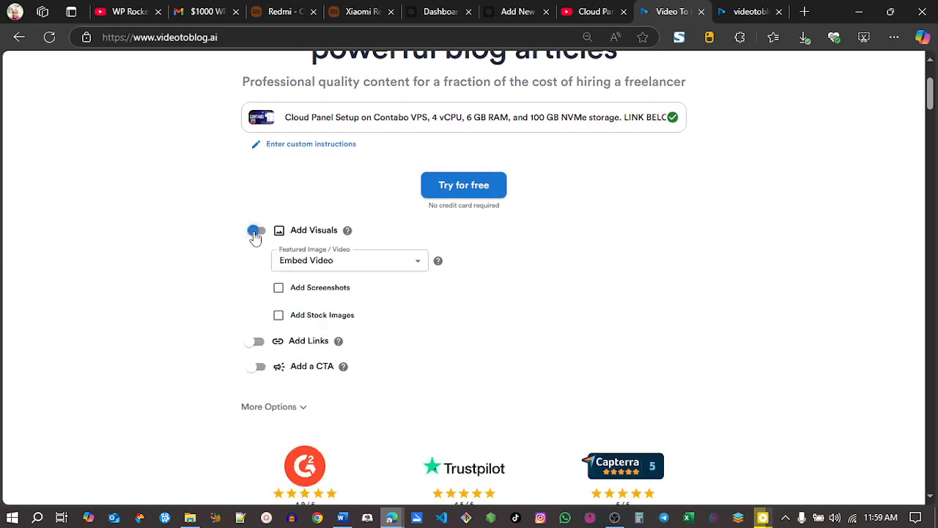
pyautogui.click(331, 264)
pyautogui.click(333, 265)
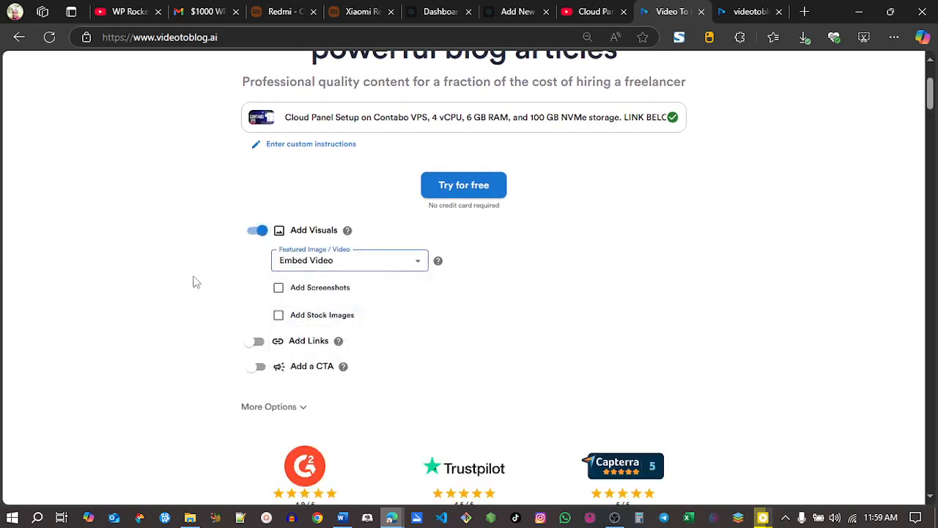
pyautogui.click(278, 288)
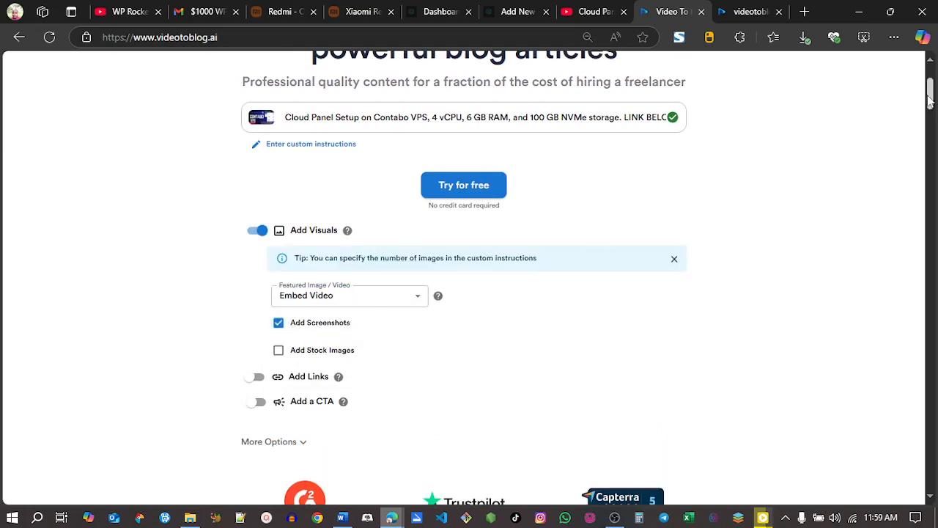
pyautogui.scroll(-2, 469, 224)
pyautogui.click(252, 261)
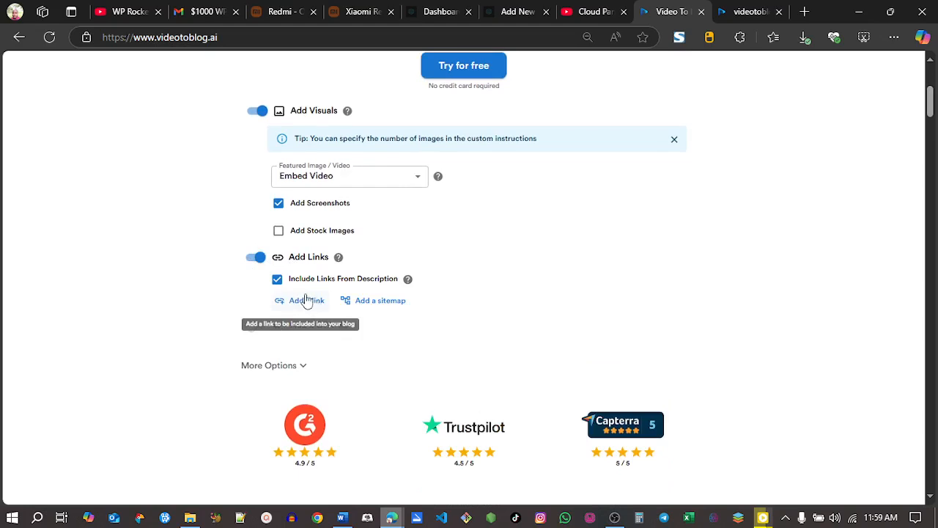
pyautogui.click(584, 8)
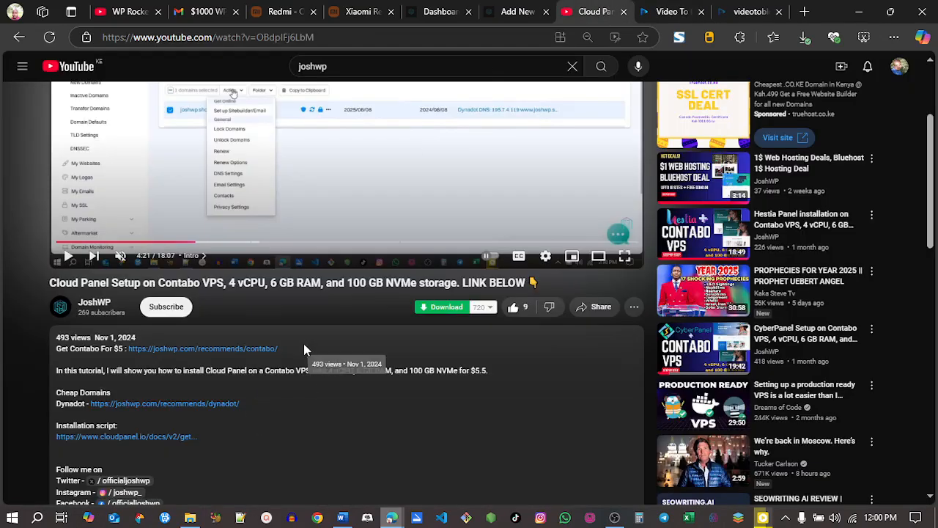
pyautogui.moveTo(275, 350); pyautogui.dragTo(130, 350)
pyautogui.click(153, 300)
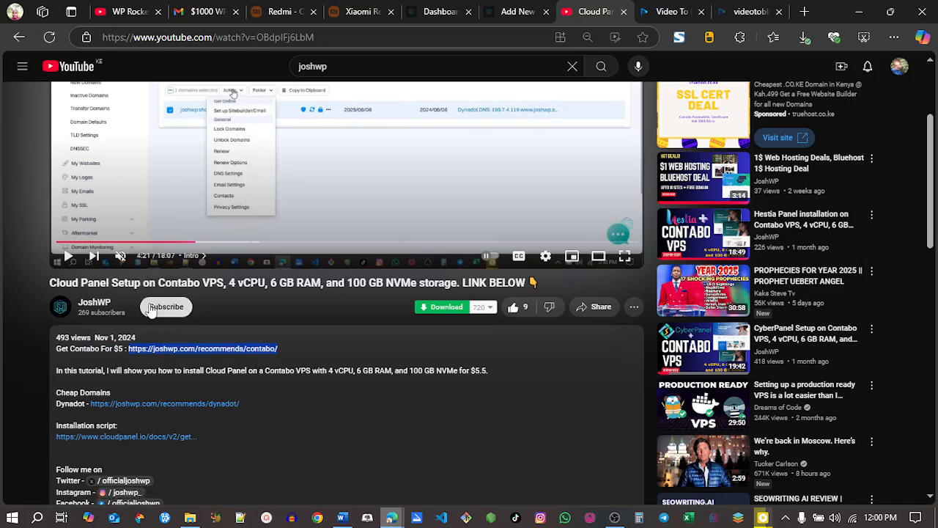
pyautogui.click(662, 9)
pyautogui.rightClick(387, 247)
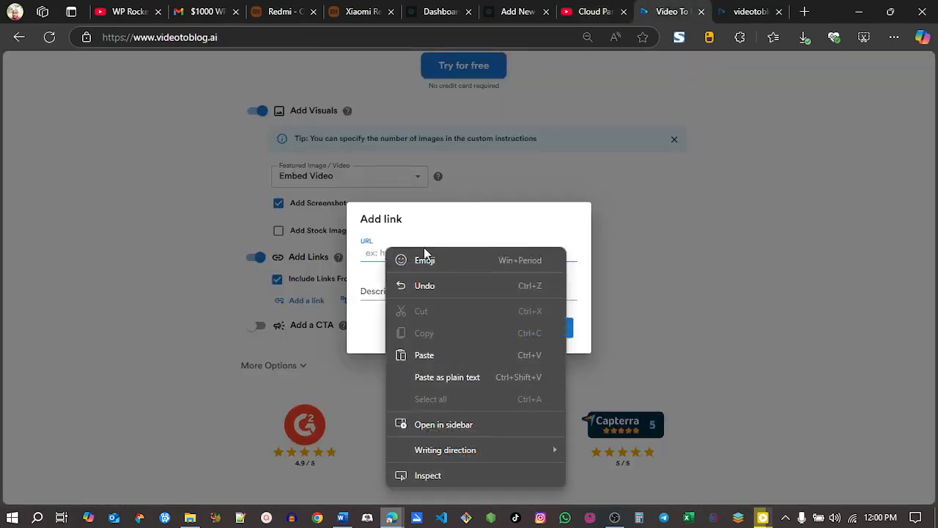
pyautogui.click(425, 377)
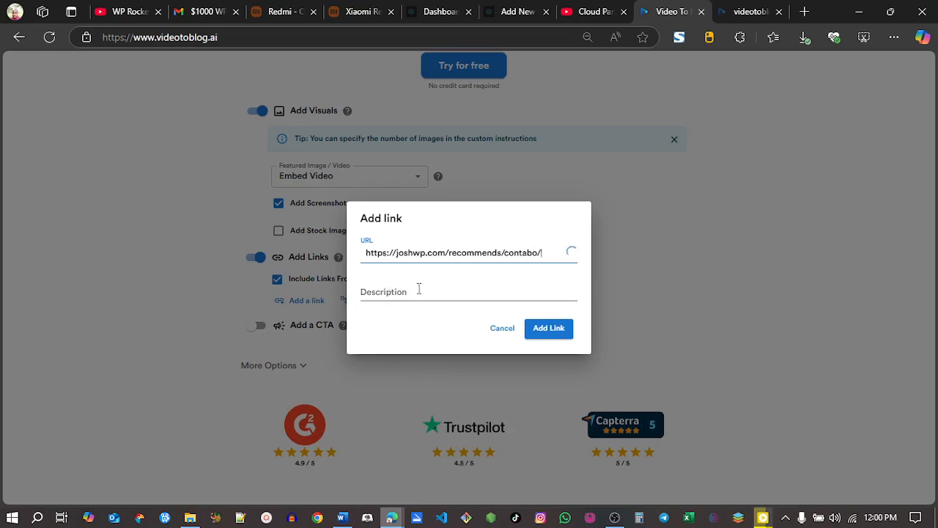
# Step: Copy the phrase "Get Contabo For $5" from the YouTube description and add the Contabo link with its prefilled description
pyautogui.click(590, 11)
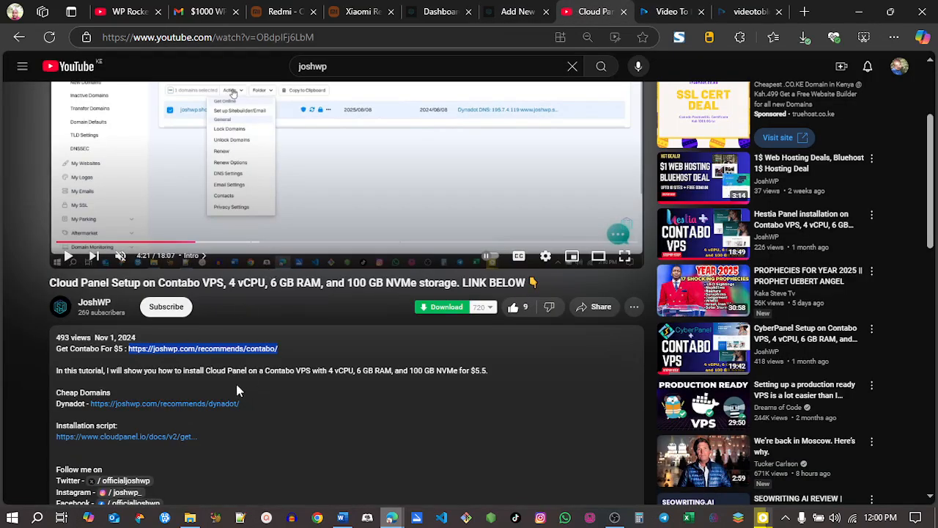
pyautogui.click(58, 349)
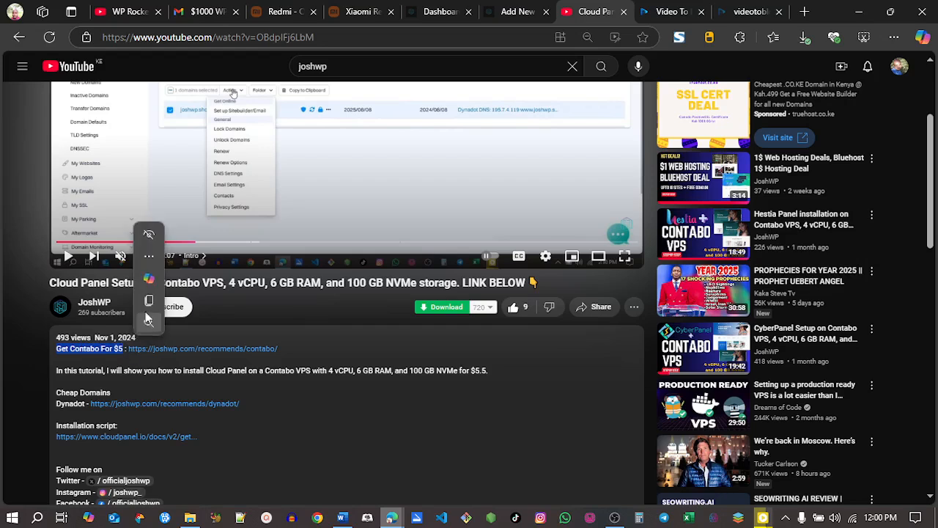
pyautogui.click(667, 12)
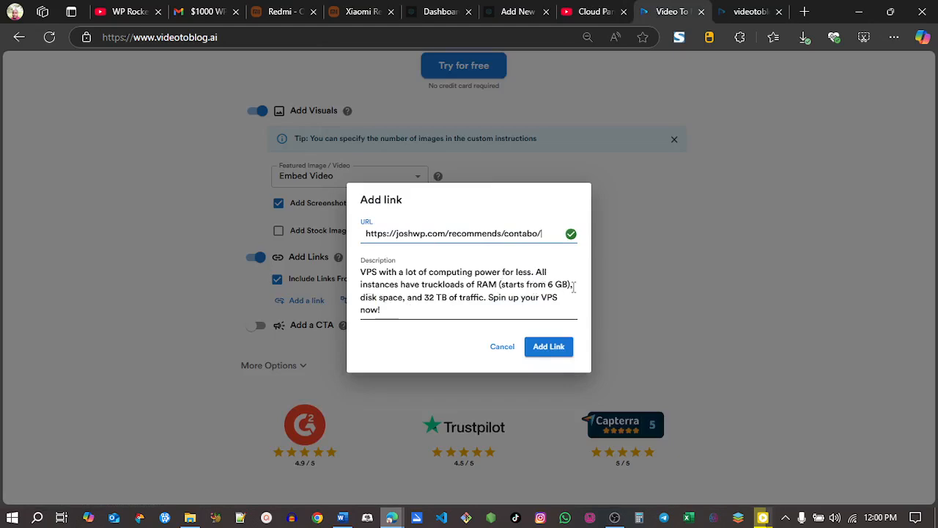
pyautogui.click(540, 349)
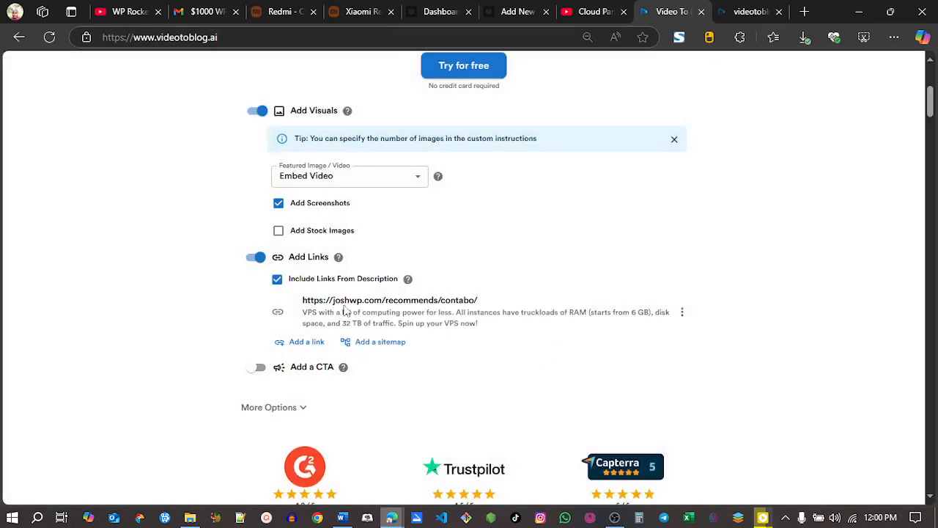
# Step: Expand the additional blog options and choose the Short (~700 words) length
pyautogui.scroll(-1, 440, 236)
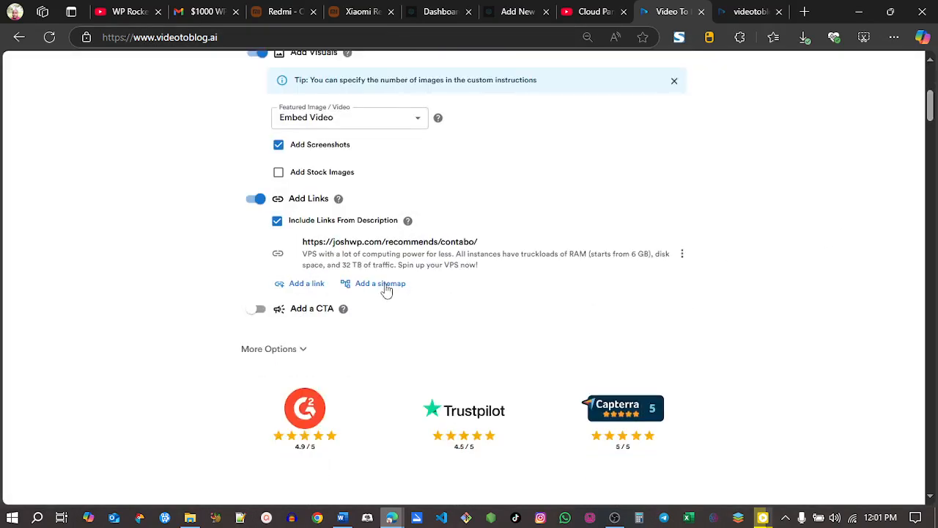
pyautogui.click(286, 351)
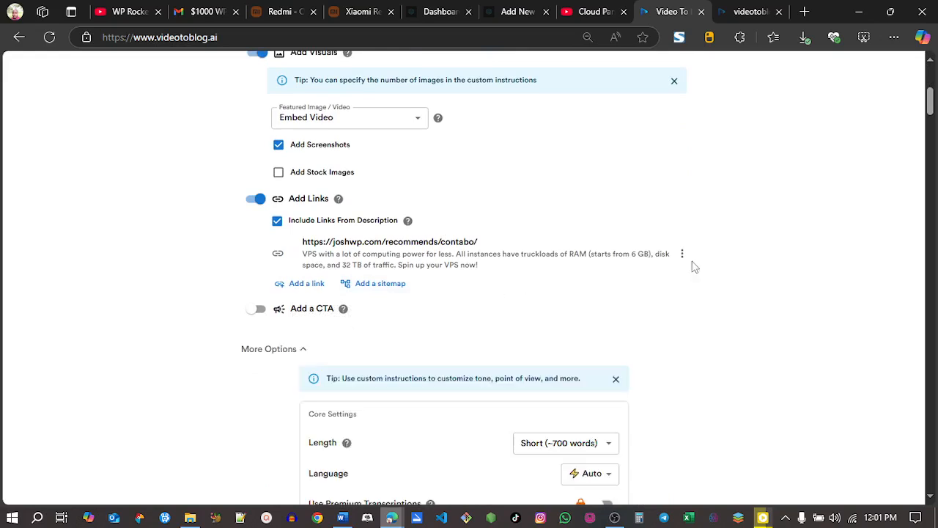
pyautogui.scroll(-4, 923, 135)
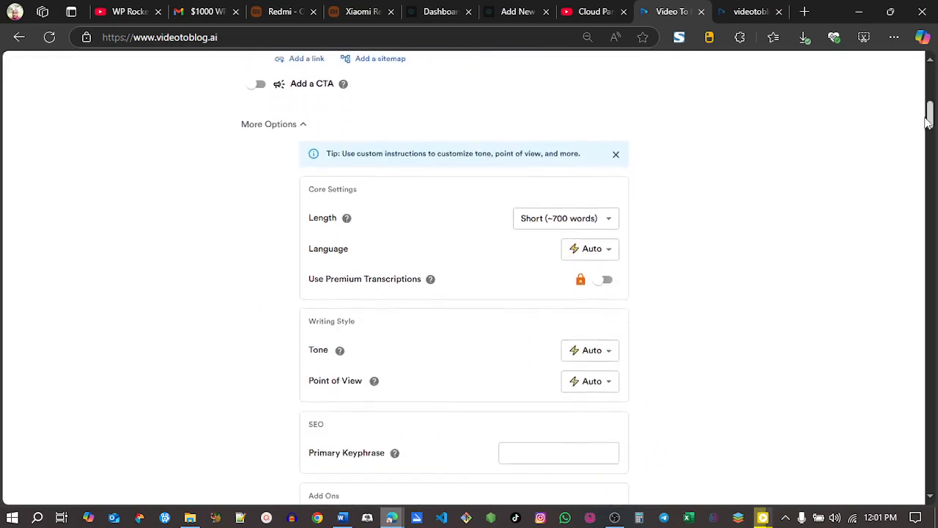
pyautogui.click(561, 128)
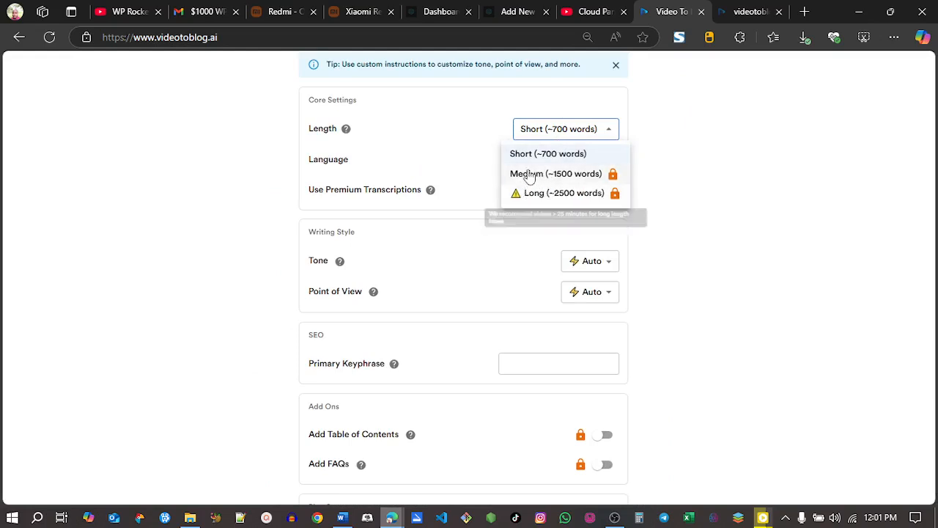
pyautogui.click(528, 154)
pyautogui.click(709, 187)
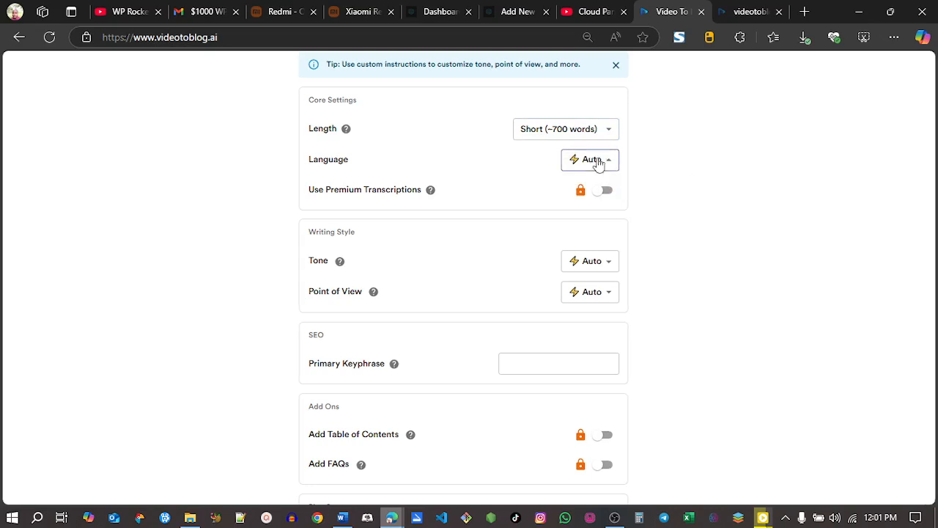
# Step: Review the language and tone choices, keeping Auto, and set Point of View to First Person Singular (I, me, my, mine)
pyautogui.click(601, 159)
pyautogui.click(805, 131)
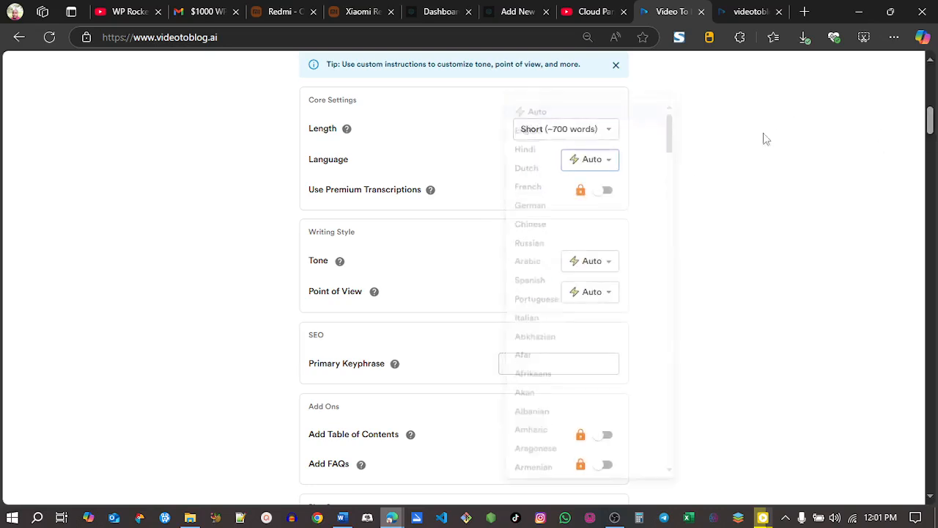
pyautogui.scroll(-3, 929, 116)
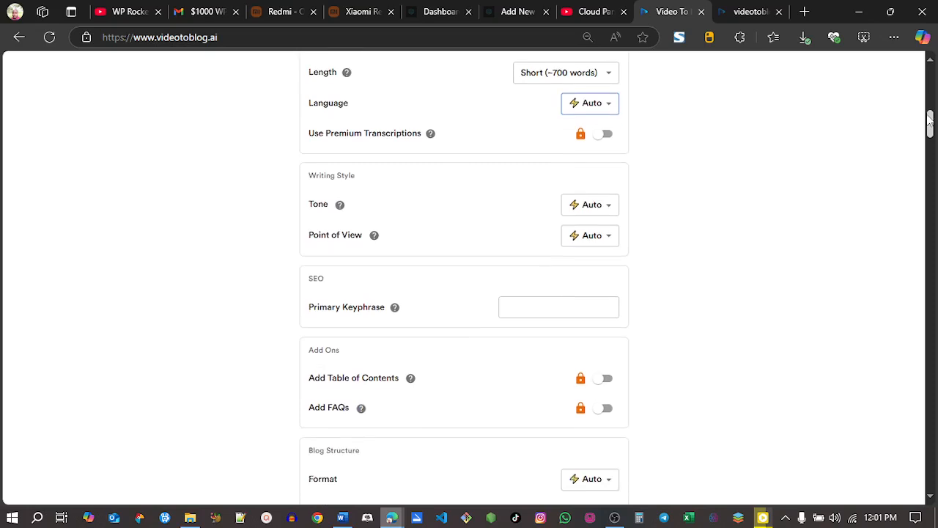
pyautogui.click(601, 149)
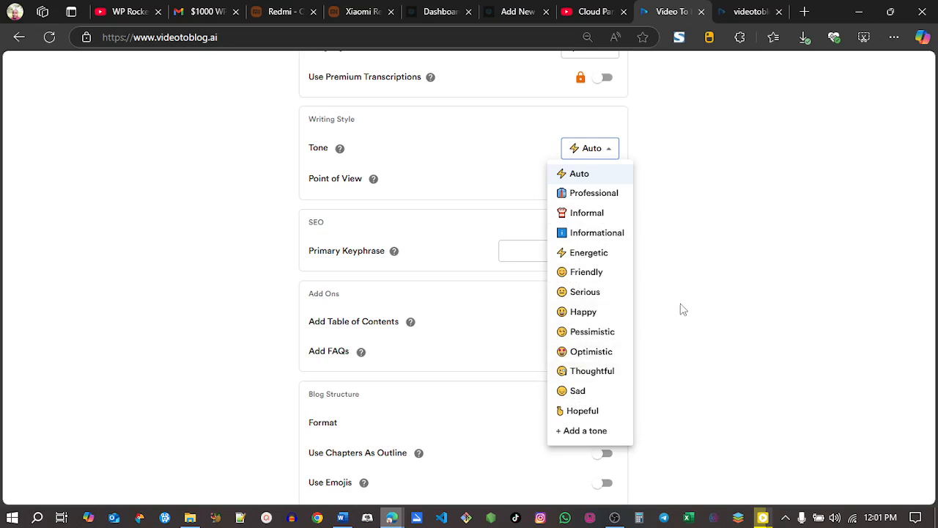
pyautogui.click(714, 285)
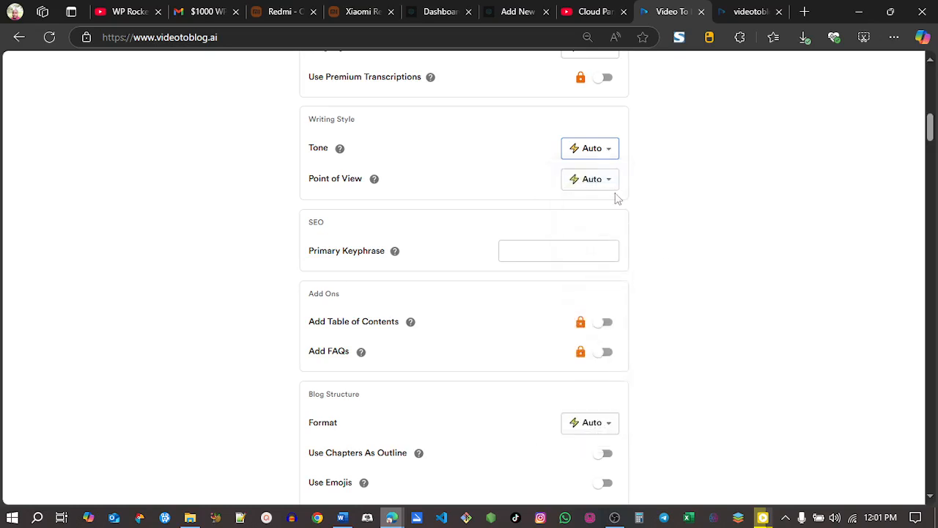
pyautogui.click(609, 179)
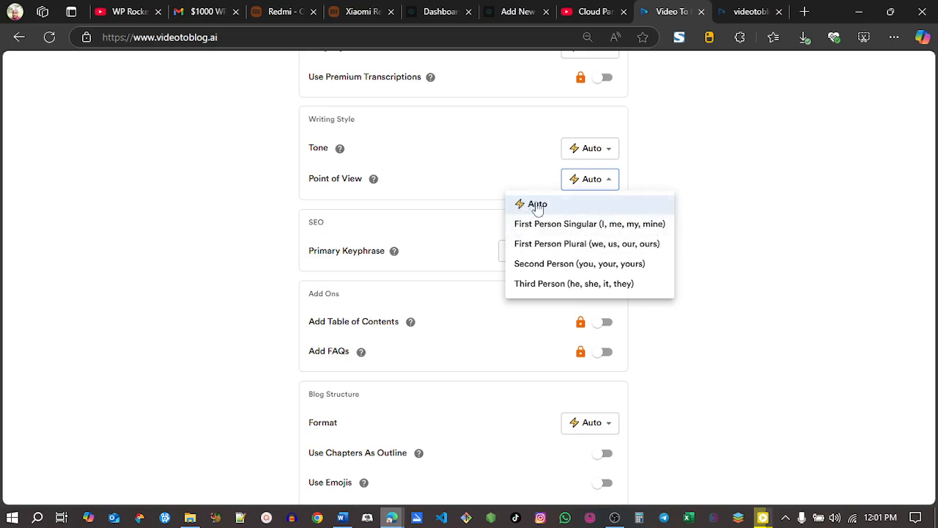
pyautogui.click(551, 225)
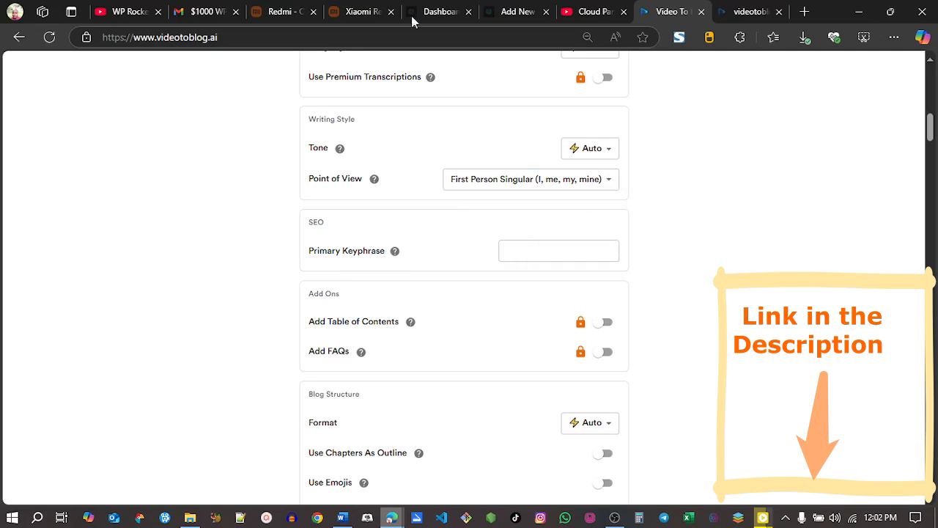
# Step: Copy "Cloud Panel Setup on Contabo VPS" from the YouTube video title and paste it as the primary keyphrase
pyautogui.click(570, 13)
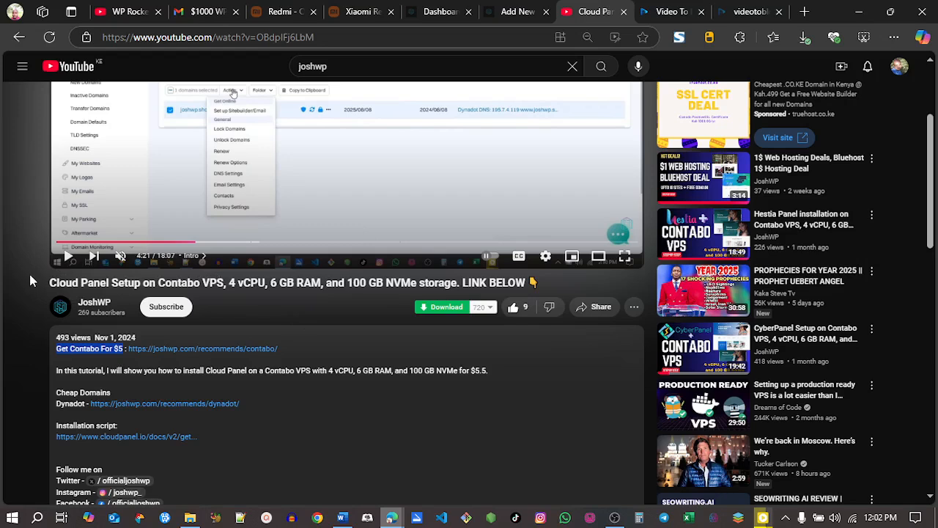
pyautogui.click(52, 282)
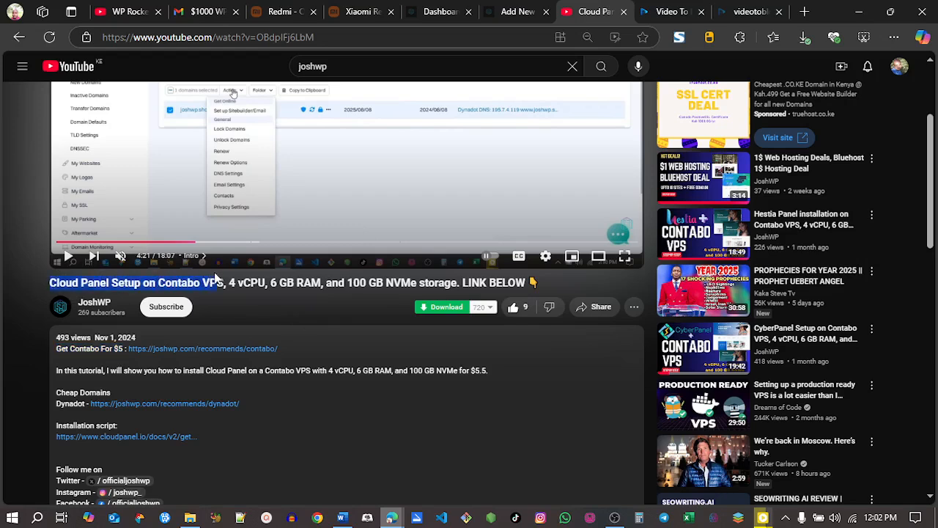
pyautogui.click(247, 229)
pyautogui.click(663, 11)
pyautogui.click(505, 253)
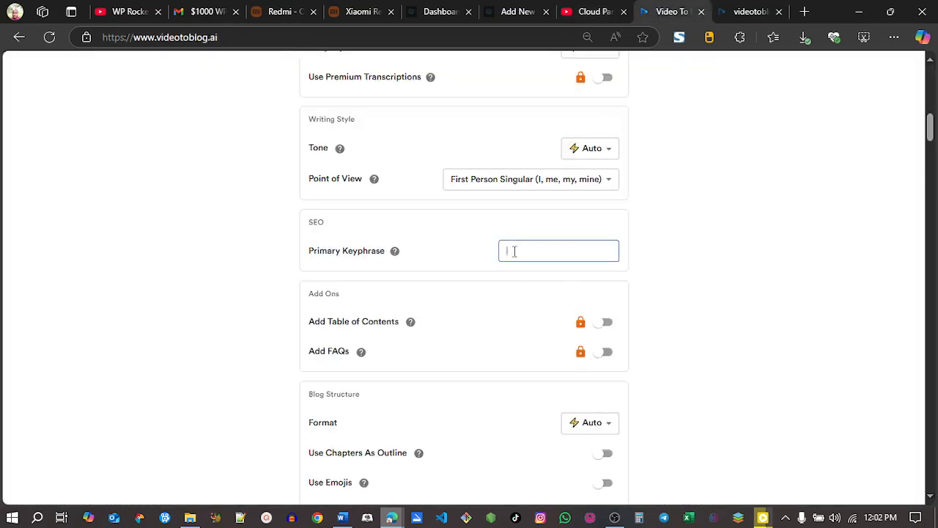
pyautogui.hotkey('ctrl', 'v')
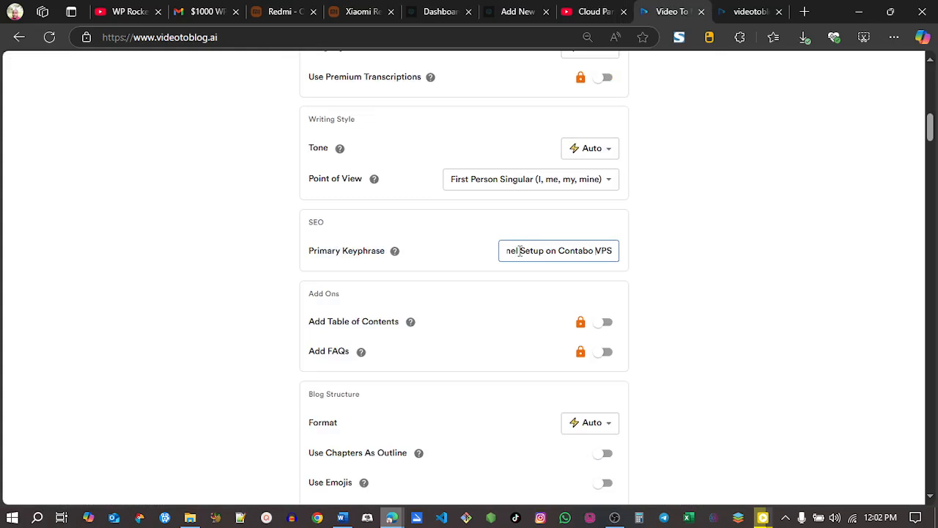
# Step: Remove the space between "Cloud" and "Panel" so the primary keyphrase begins with "CloudPanel"
pyautogui.press('Left')
pyautogui.press('Left')
pyautogui.press('Left')
pyautogui.press('Left')
pyautogui.press('Left')
pyautogui.press('Left')
pyautogui.press('Left')
pyautogui.press('Left')
pyautogui.press('Left')
pyautogui.press('Left')
pyautogui.press('Left')
pyautogui.press('Left')
pyautogui.press('Left')
pyautogui.press('Left')
pyautogui.press('Left')
pyautogui.press('Left')
pyautogui.press('Left')
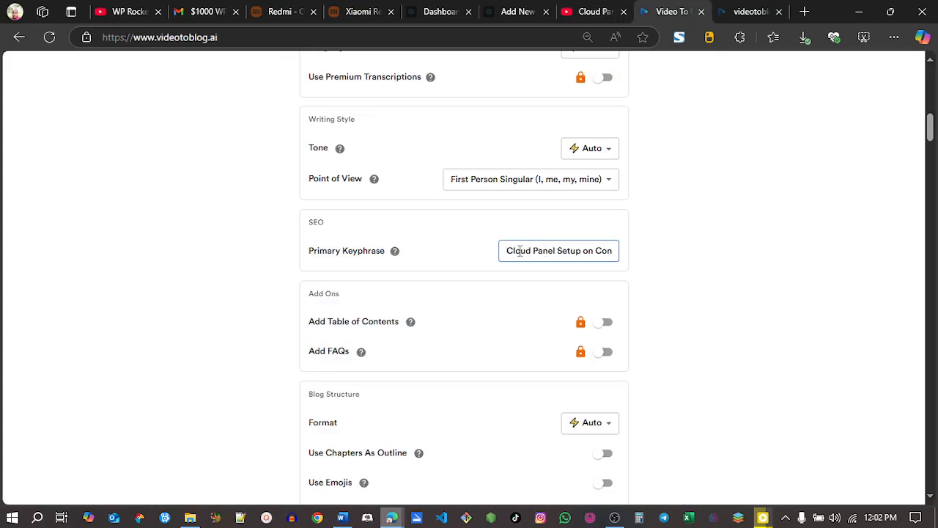
pyautogui.press('BackSpace')
pyautogui.click(697, 250)
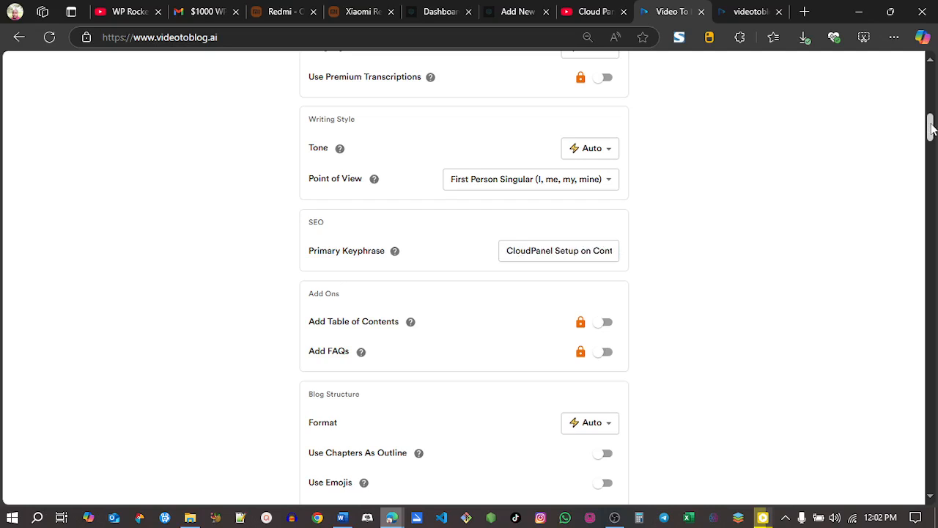
# Step: Review the remaining blog structure options without changing them and start generating the blog article for free
pyautogui.scroll(-4, 931, 128)
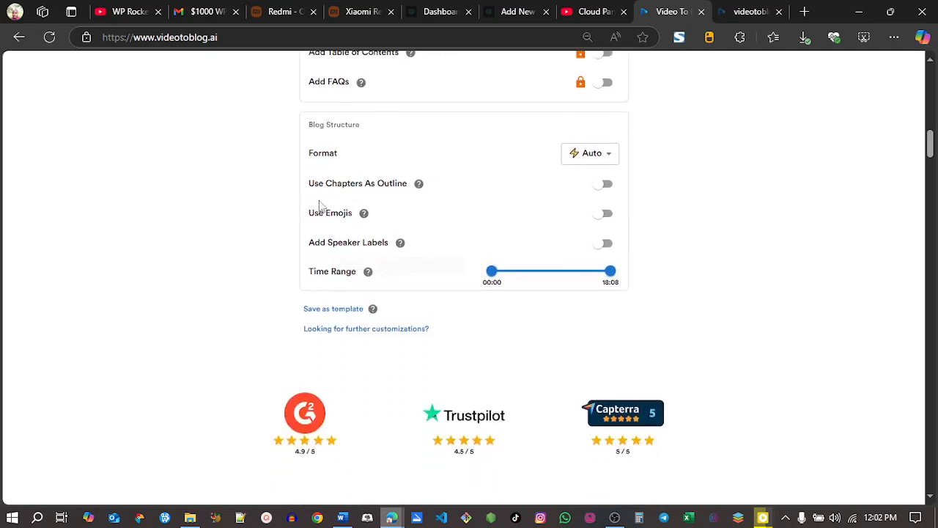
pyautogui.moveTo(368, 220)
pyautogui.moveTo(929, 147); pyautogui.dragTo(931, 98)
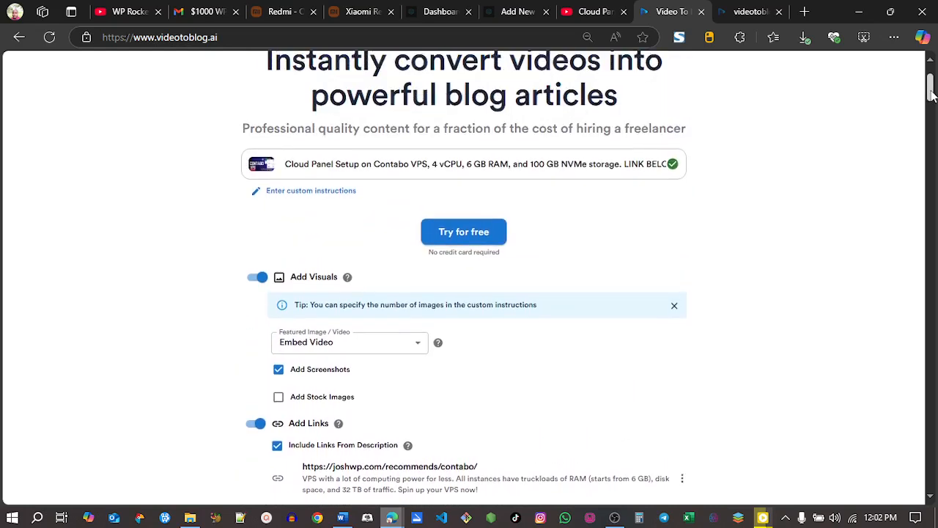
pyautogui.click(460, 232)
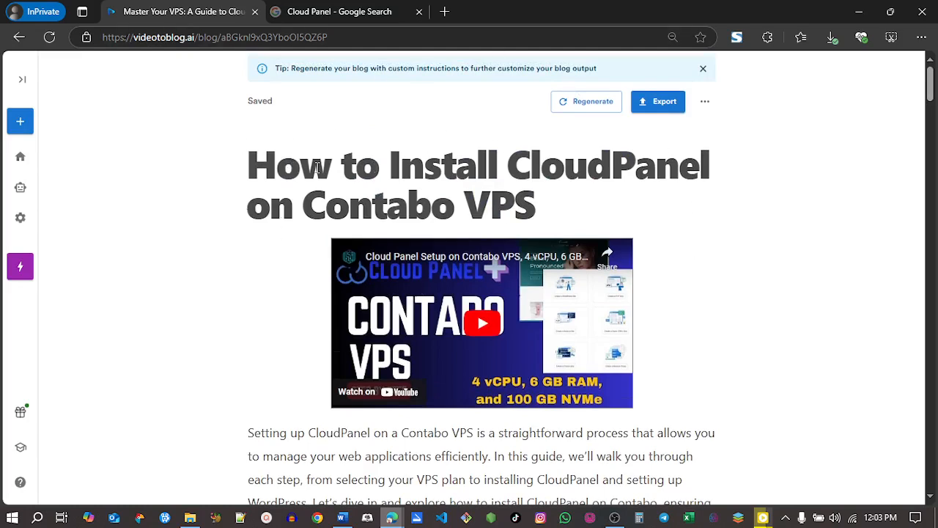
# Step: Review the generated article's embedded video, introduction and Contabo VPS plan section
pyautogui.moveTo(932, 89); pyautogui.dragTo(930, 108)
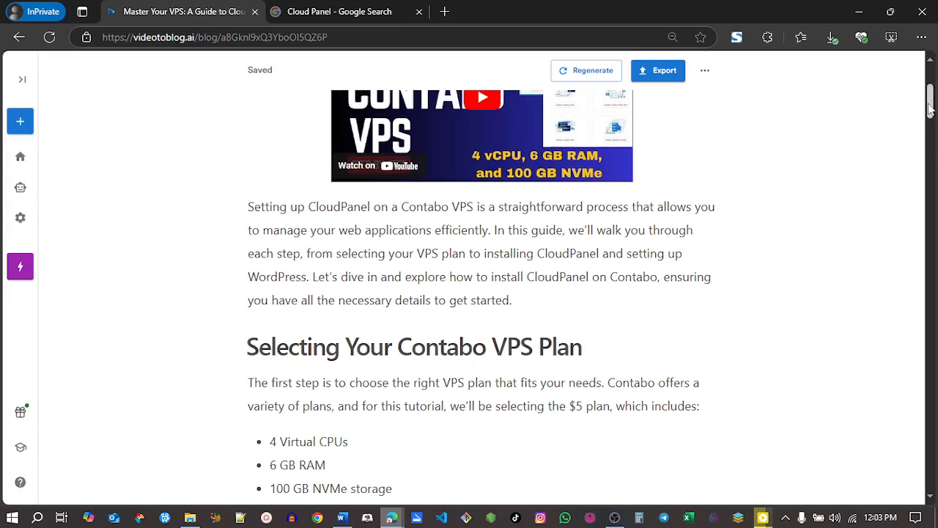
pyautogui.scroll(-1, 431, 184)
pyautogui.scroll(3, 431, 184)
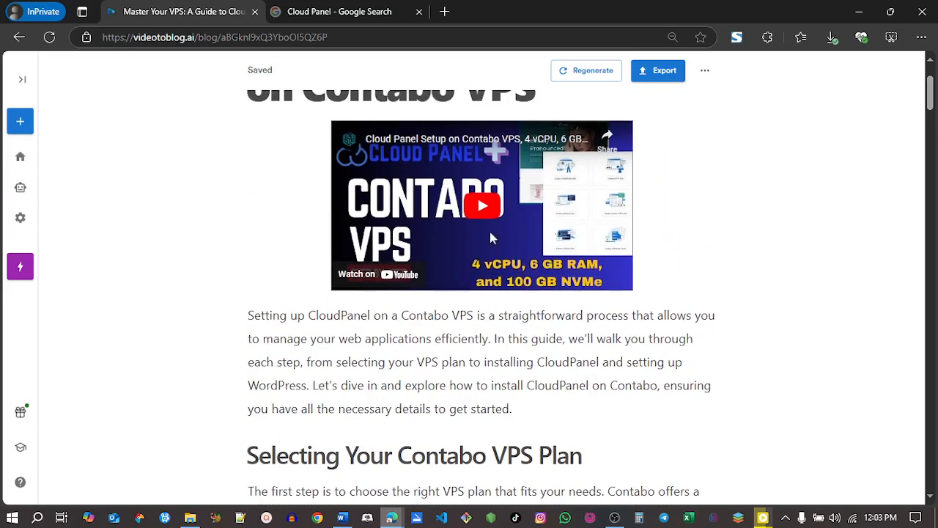
pyautogui.moveTo(931, 107); pyautogui.dragTo(932, 139)
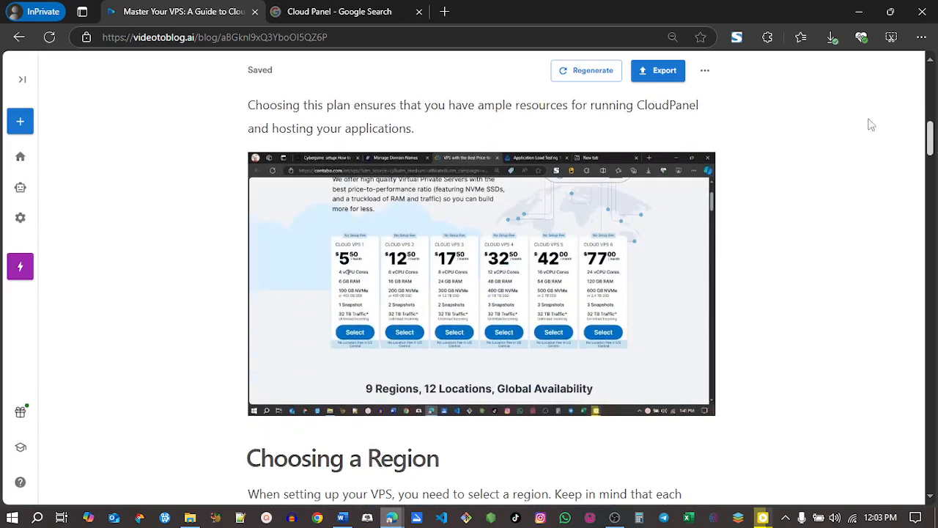
# Step: Inspect the editing and alignment options for the VPS plan pricing screenshot, then deselect the image
pyautogui.click(487, 215)
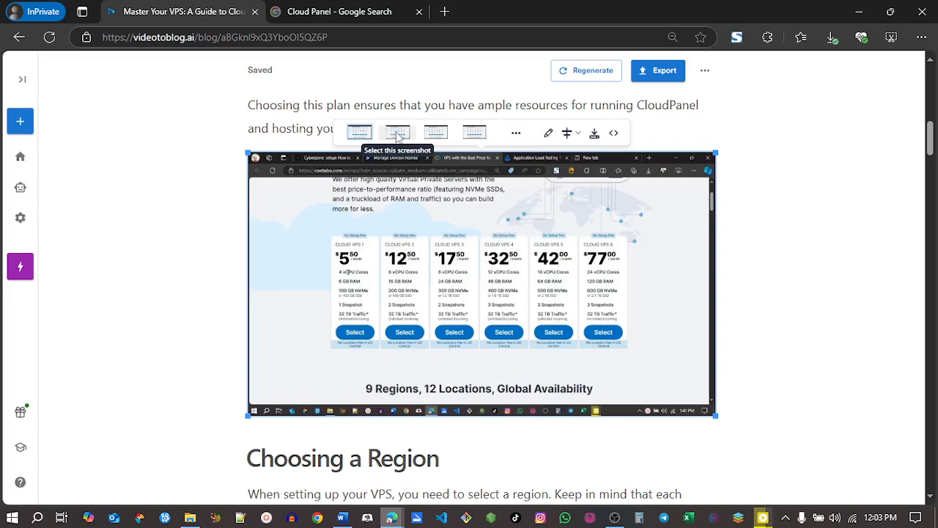
pyautogui.click(578, 134)
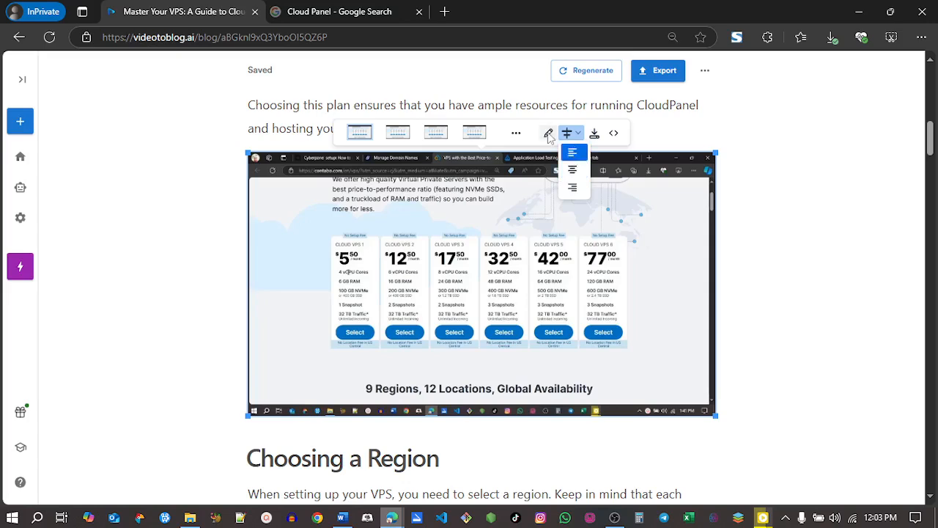
pyautogui.click(511, 133)
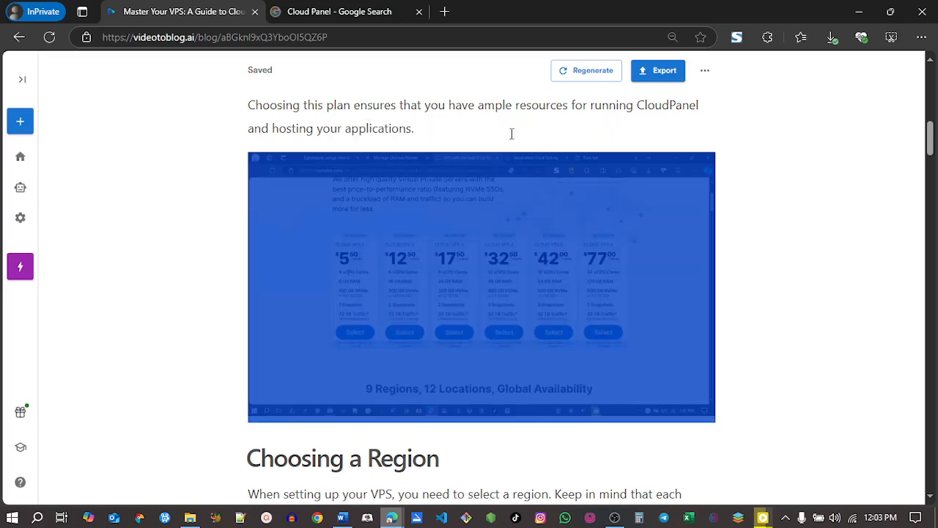
pyautogui.click(777, 190)
# Step: Examine the rest of the article down to the system update and CloudPanel installation commands, then return to its beginning
pyautogui.moveTo(935, 117); pyautogui.dragTo(932, 179)
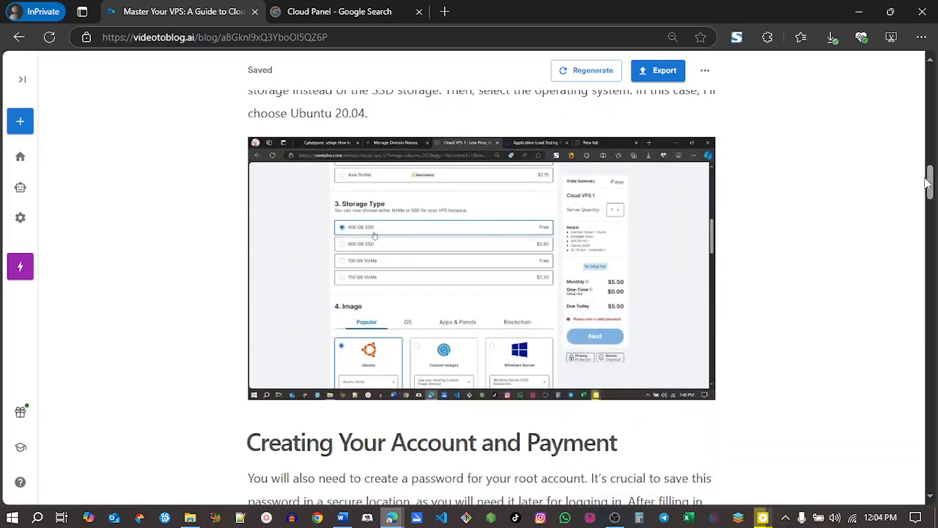
pyautogui.moveTo(931, 184); pyautogui.dragTo(932, 283)
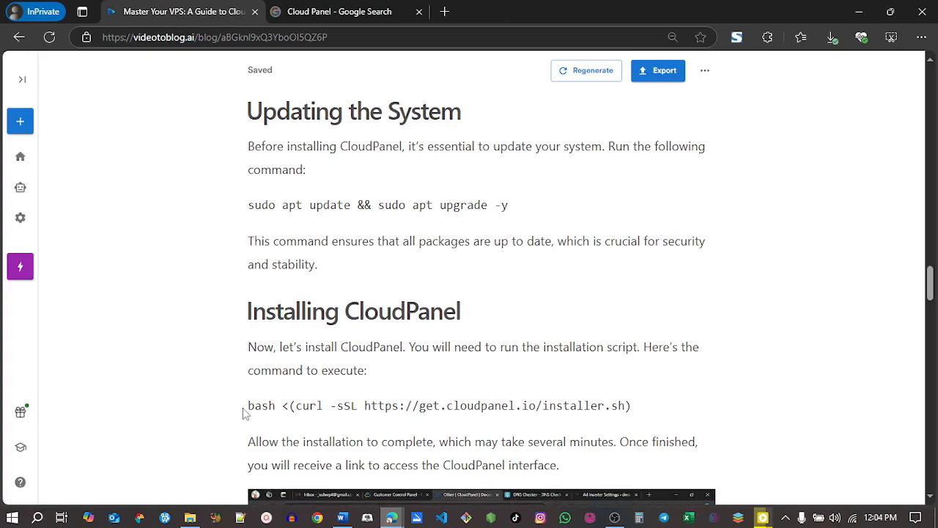
pyautogui.moveTo(932, 273); pyautogui.dragTo(932, 70)
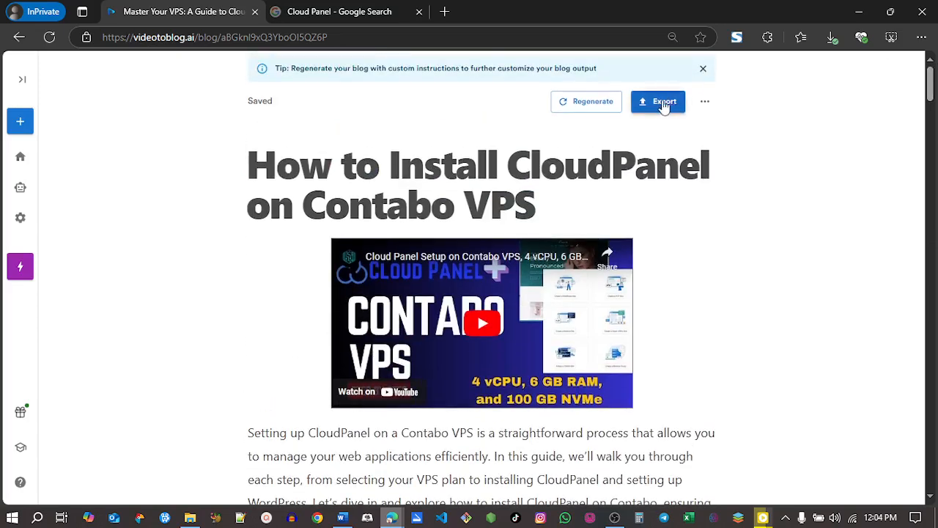
# Step: Review the article's export options for link sharing, downloads, publishing platforms and social sharing, then close them
pyautogui.click(668, 103)
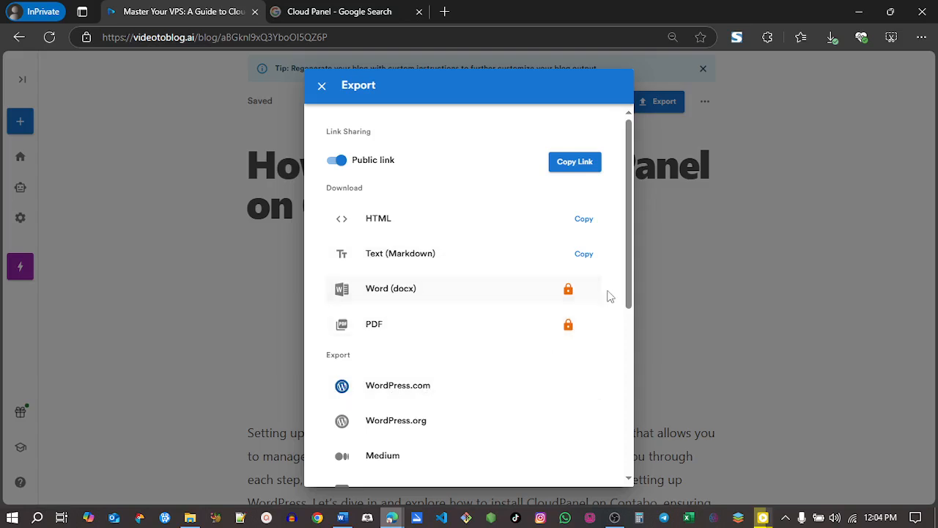
pyautogui.moveTo(631, 296); pyautogui.dragTo(625, 381)
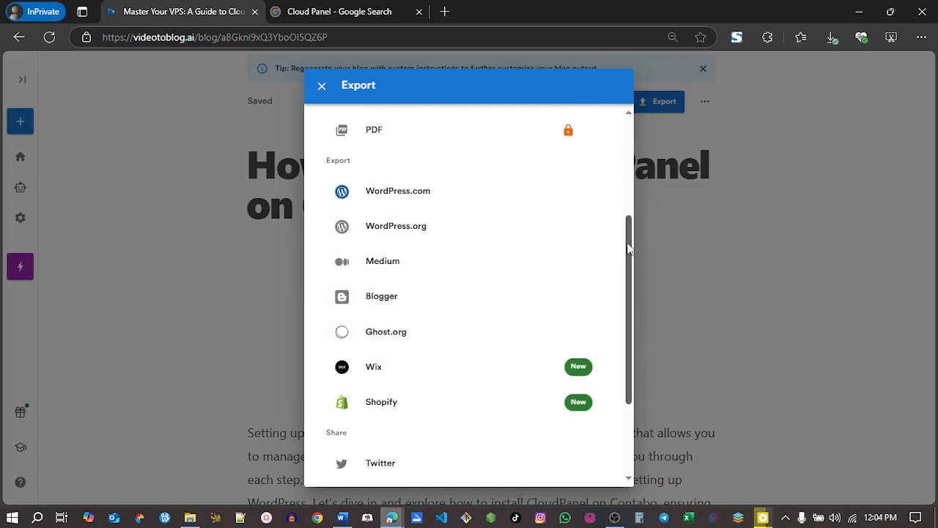
pyautogui.moveTo(629, 252); pyautogui.dragTo(626, 166)
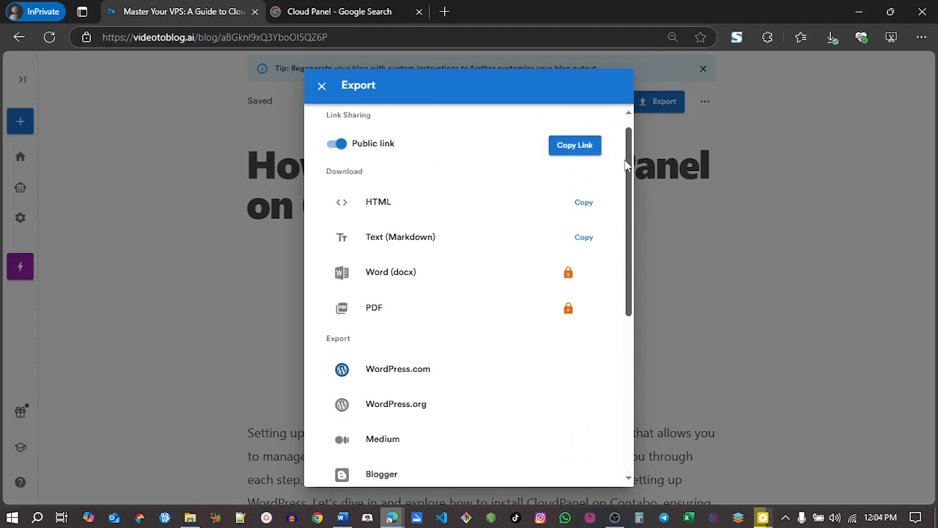
pyautogui.click(757, 265)
# Step: Copy the generated article and paste it into the body of a new WordPress post
pyautogui.moveTo(253, 161); pyautogui.dragTo(575, 415)
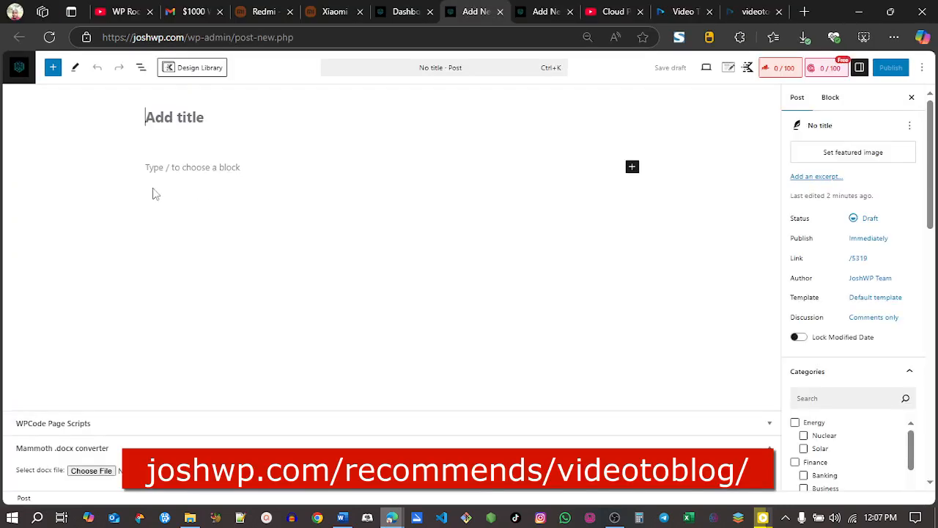
pyautogui.click(188, 170)
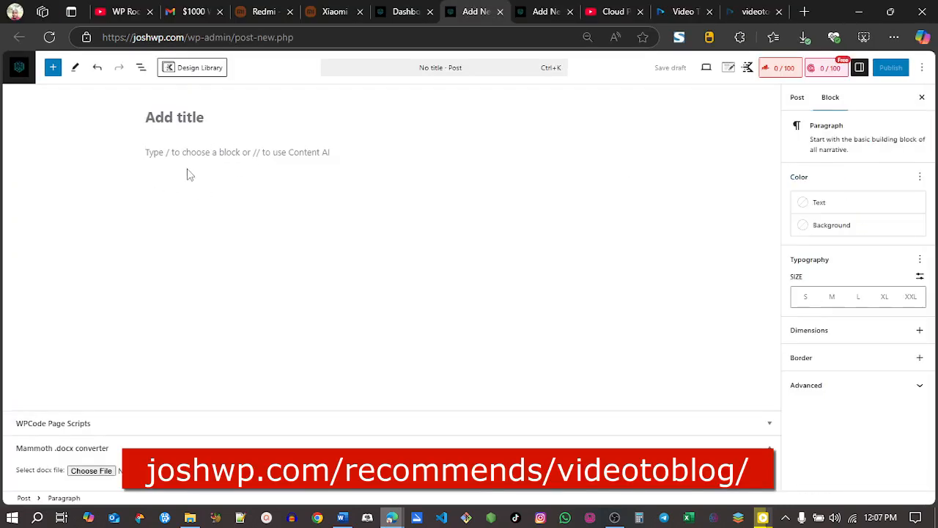
pyautogui.hotkey('ctrl', 'v')
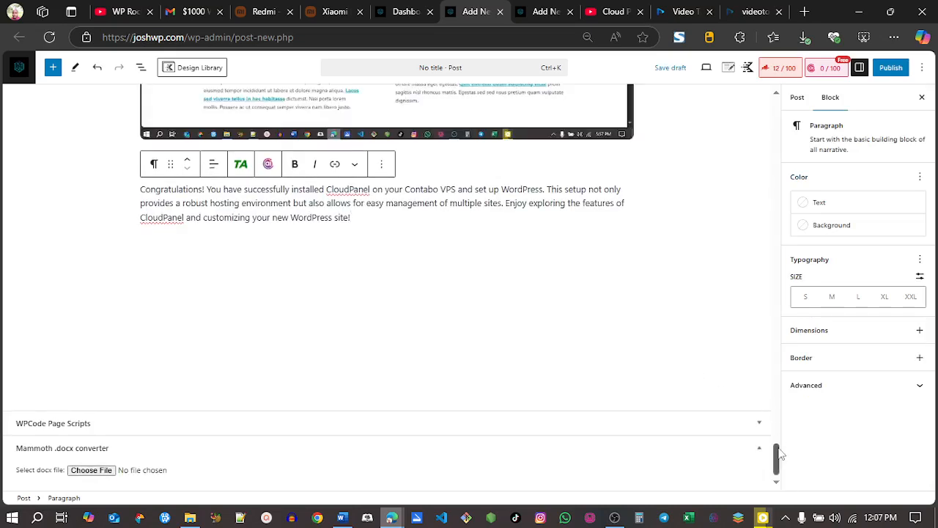
# Step: Delete the duplicate heading block from the post body and set the post title to "How to Install CloudPanel on Contabo VPS"
pyautogui.moveTo(778, 456); pyautogui.dragTo(763, 111)
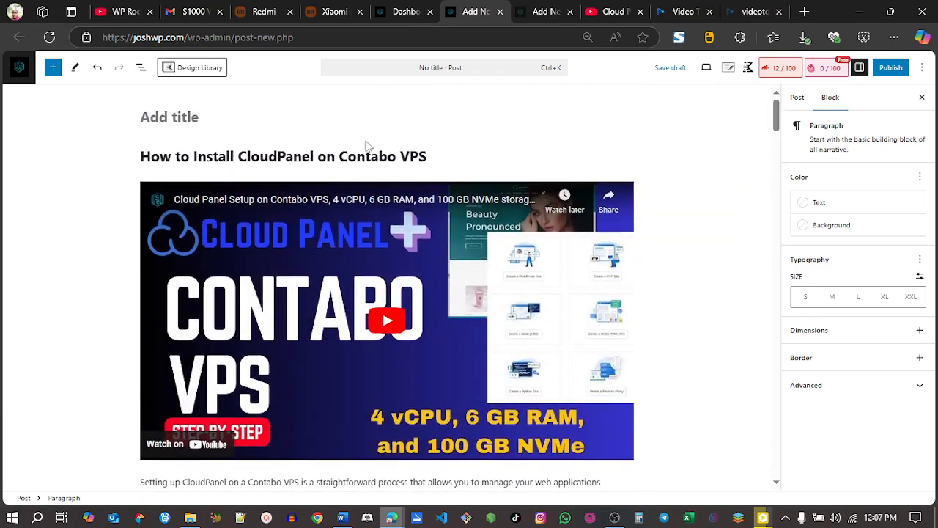
pyautogui.tripleClick(364, 150)
pyautogui.hotkey('ctrl', 'c')
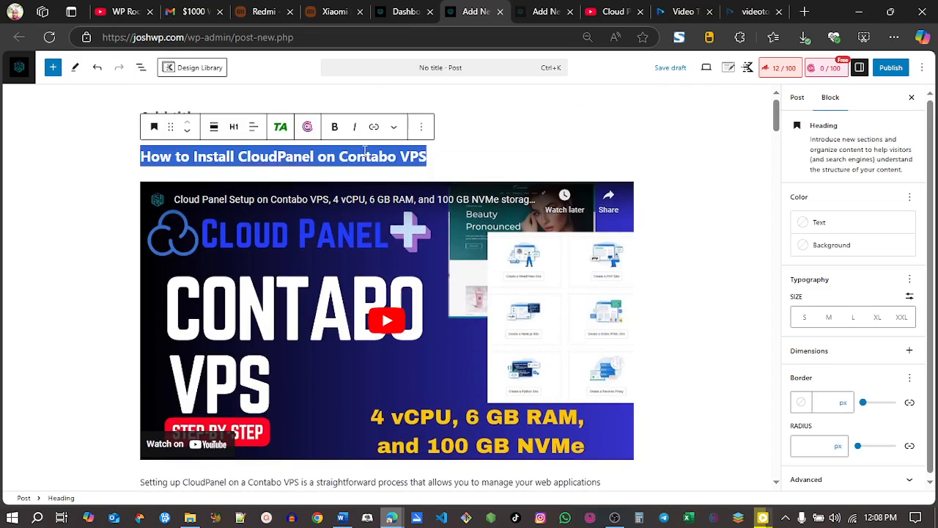
pyautogui.click(421, 126)
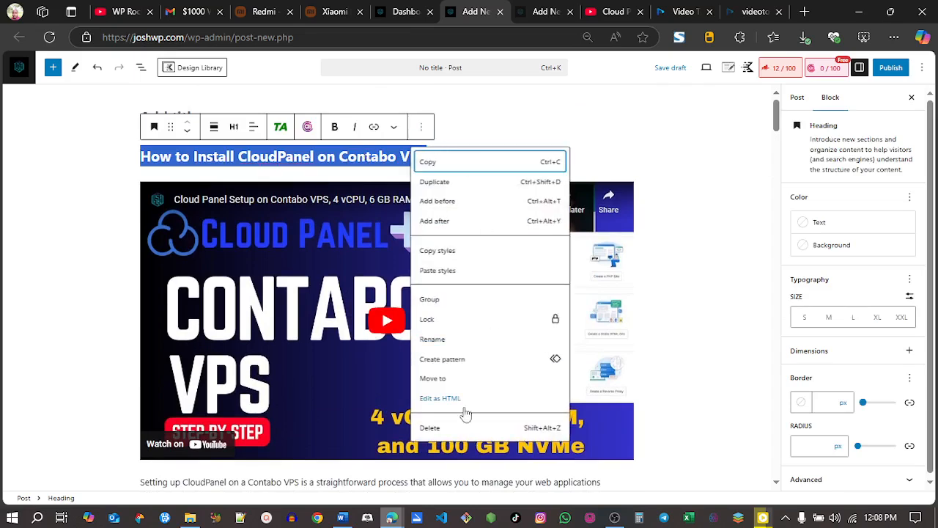
pyautogui.click(455, 428)
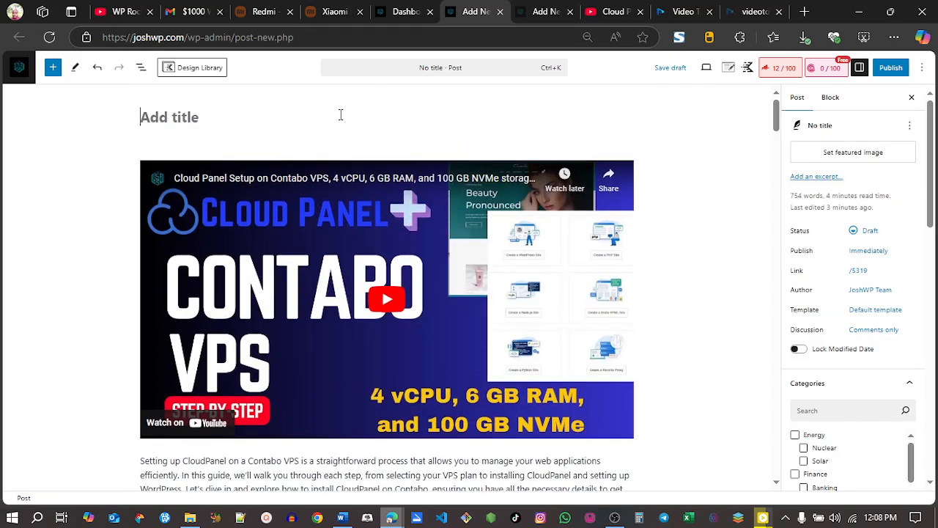
pyautogui.hotkey('ctrl', 'v')
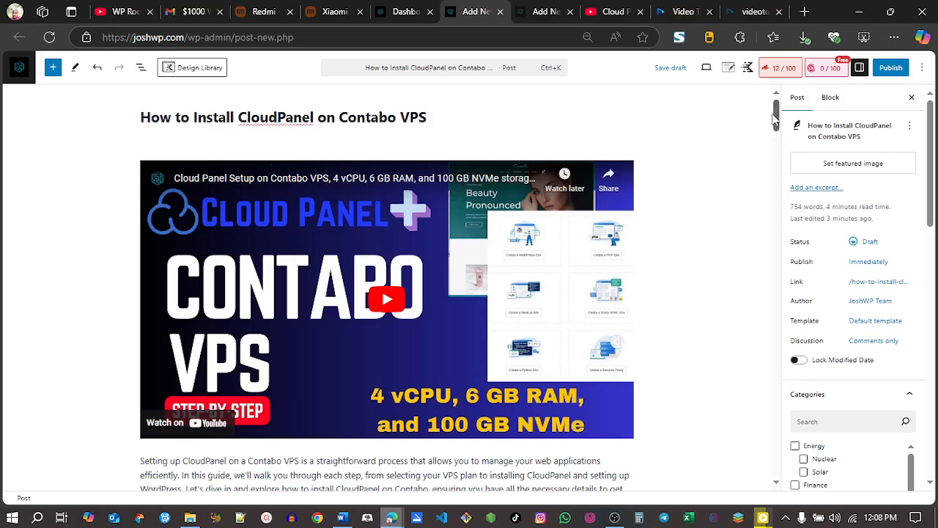
# Step: Check the pasted post's video, lists, screenshots and code blocks down to the Accessing CloudPanel section
pyautogui.scroll(-1, 778, 121)
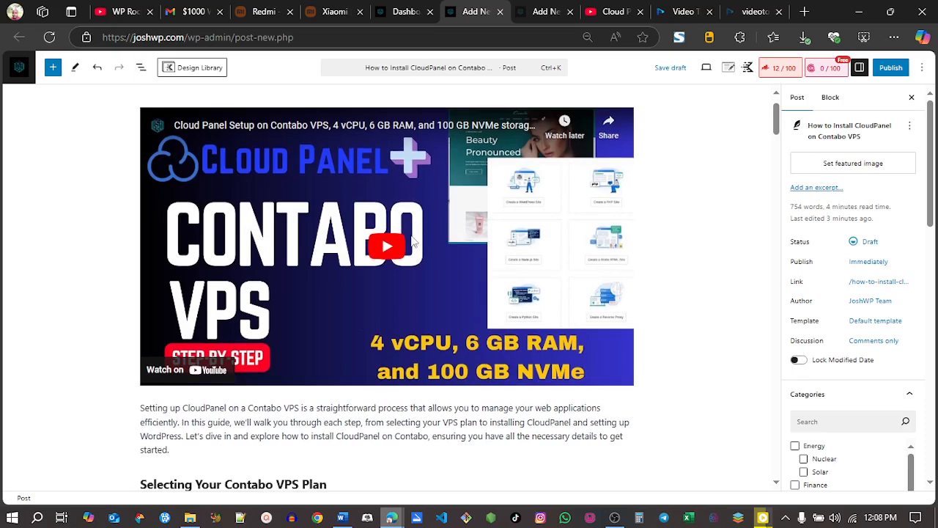
pyautogui.moveTo(771, 129); pyautogui.dragTo(769, 161)
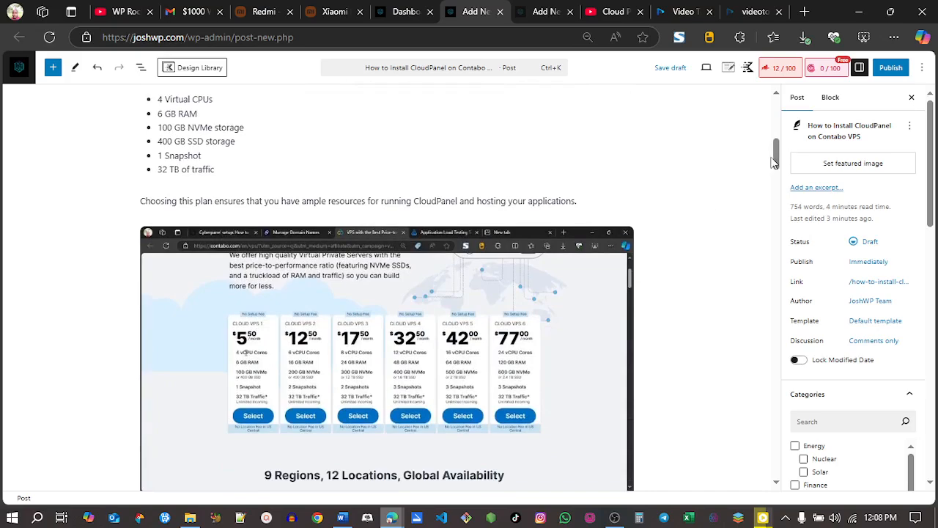
pyautogui.moveTo(778, 161); pyautogui.dragTo(753, 329)
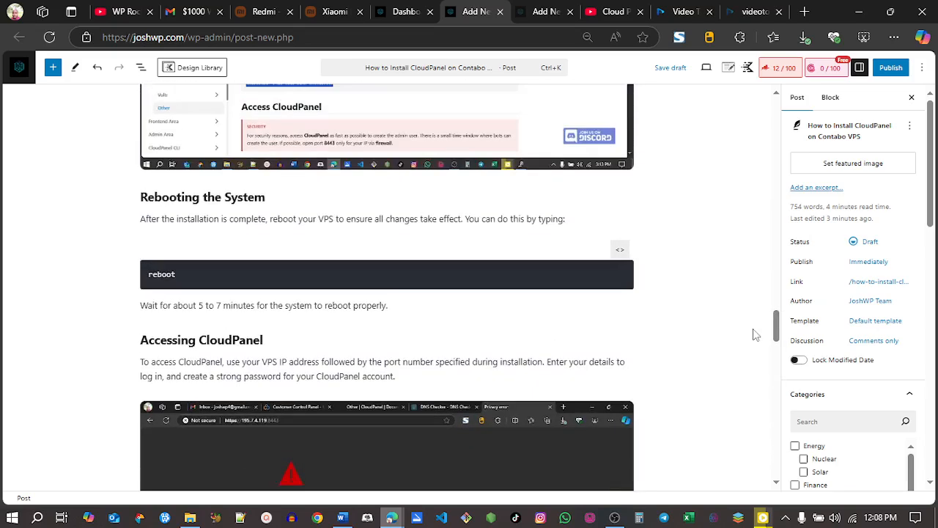
# Step: Switch to the Video to Blog pricing page and compare the features of the yearly Starter, Pro and Pro+ plans
pyautogui.click(745, 12)
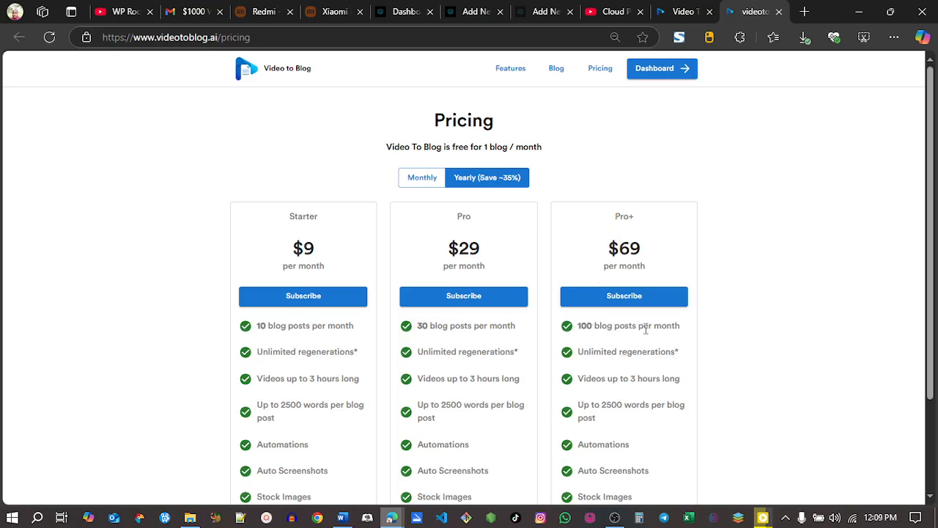
pyautogui.moveTo(933, 262); pyautogui.dragTo(935, 366)
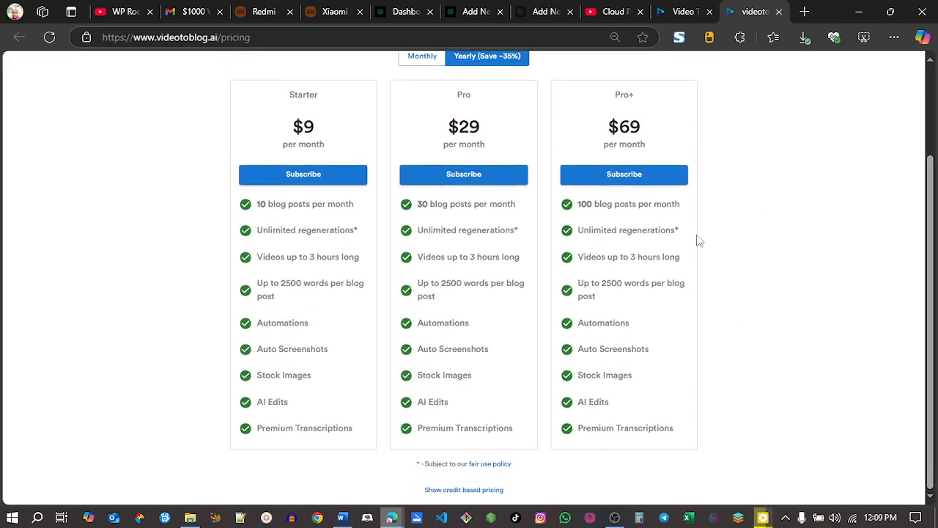